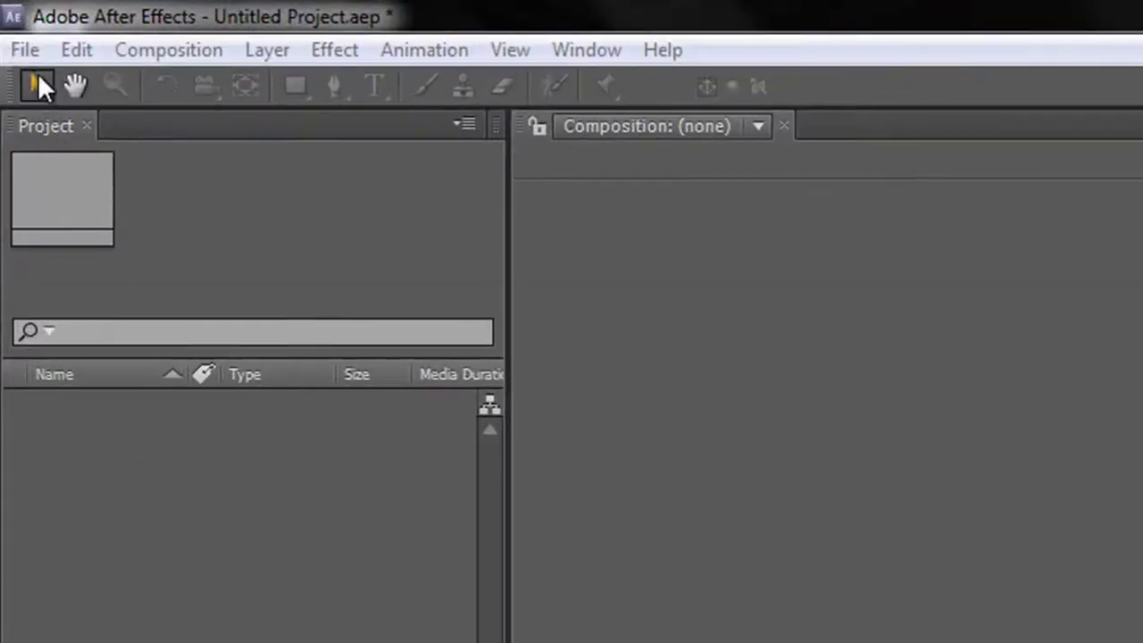
- Import Arrow_08.mov from the Lesson 1 folder through the Import File dialog
click(18, 35)
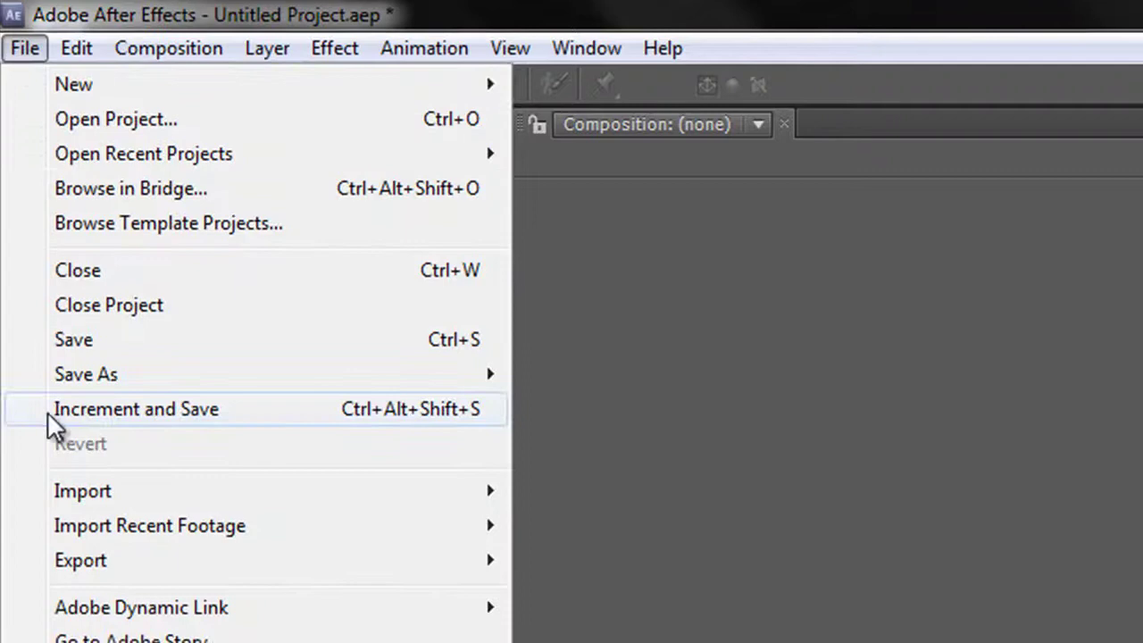
mouse_move(64, 502)
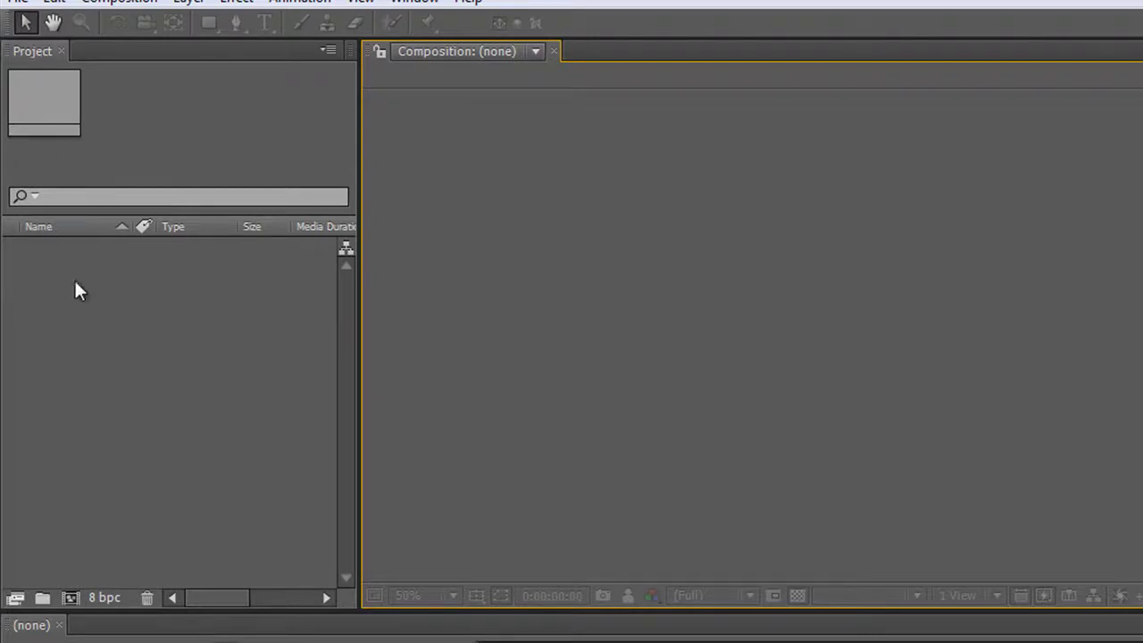
double_click(191, 298)
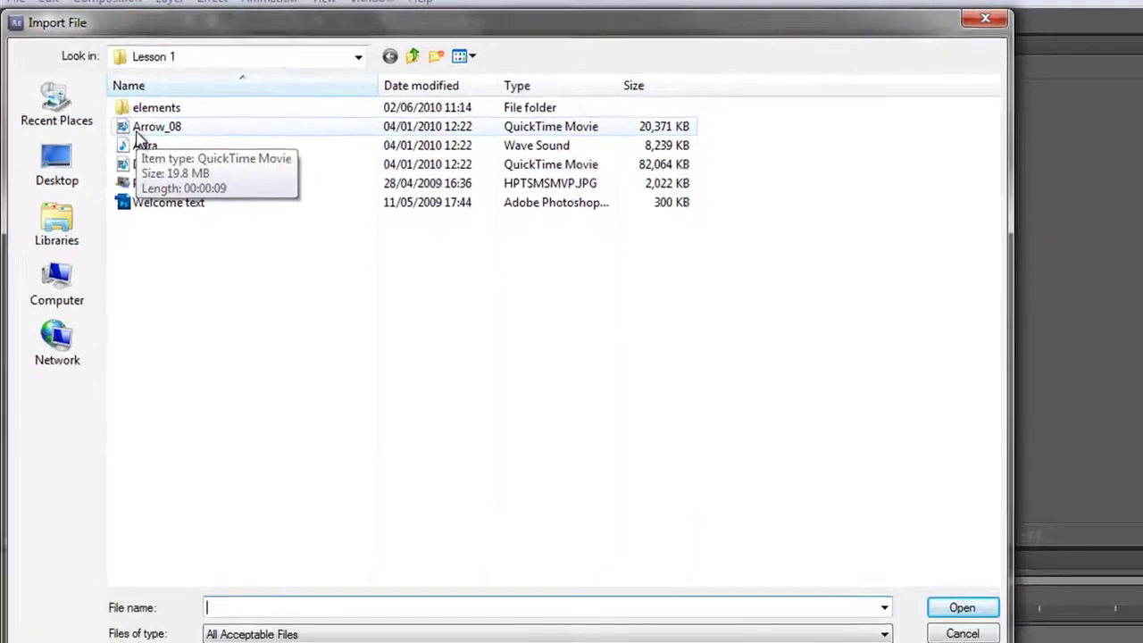
click(141, 120)
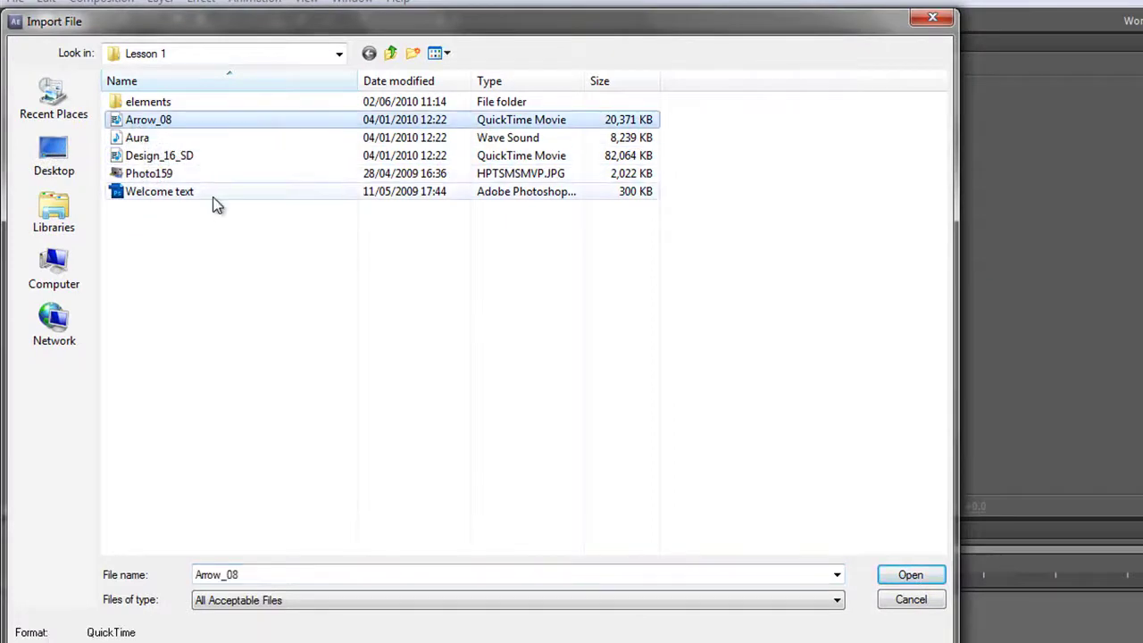
click(911, 575)
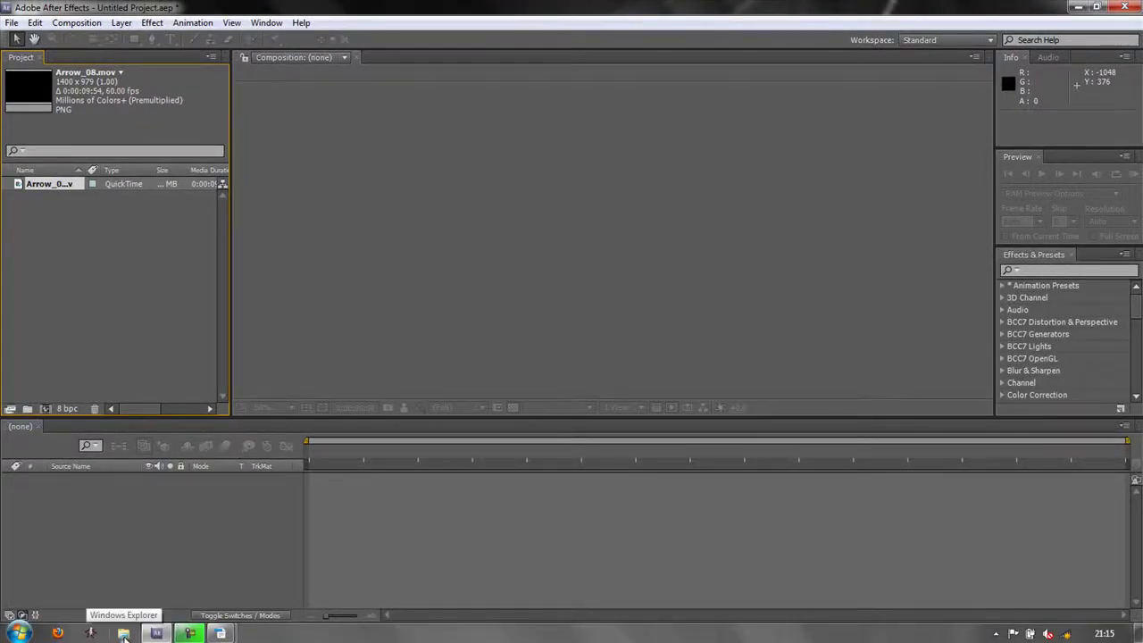
- Drag 'Come On Over - Fresh brew.wav' from the Desktop in Windows Explorer into the Project panel
click(124, 634)
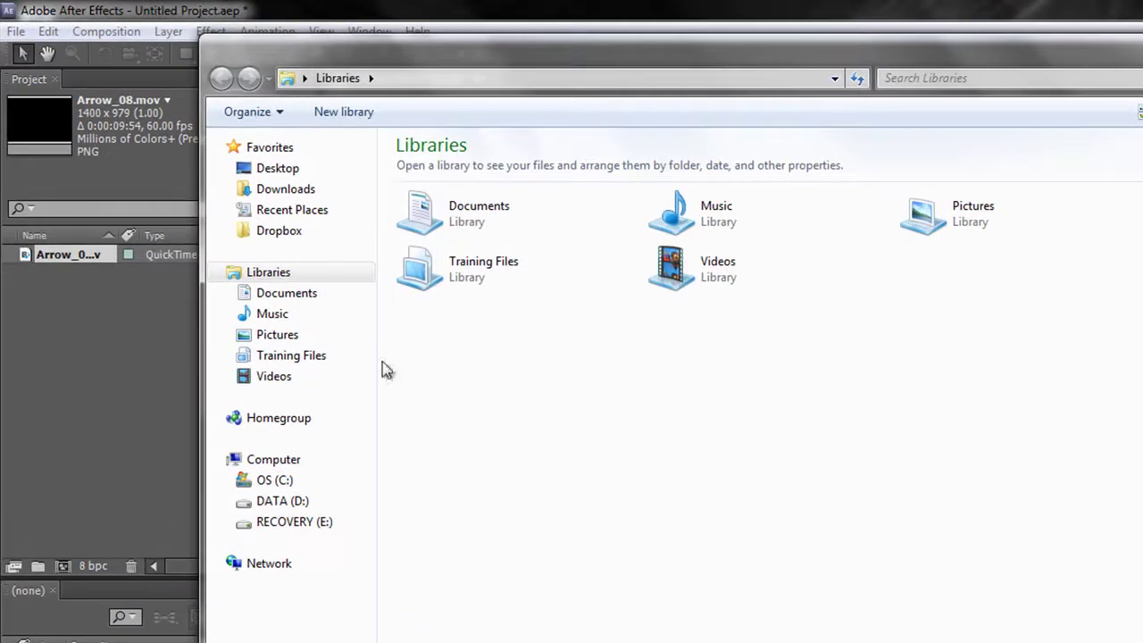
click(276, 175)
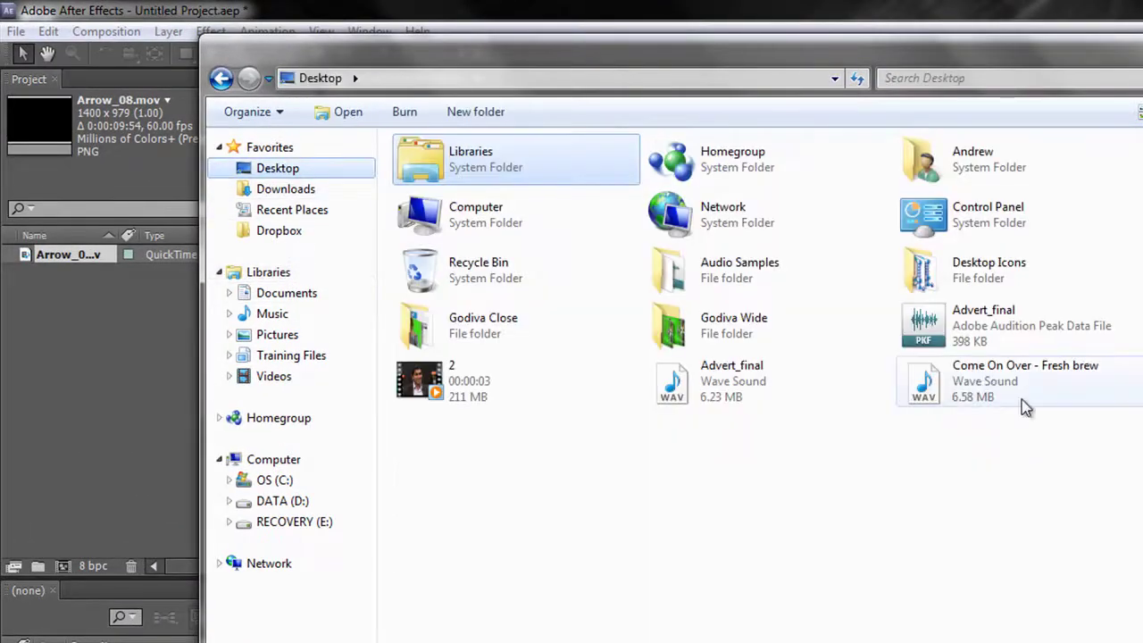
click(944, 390)
drag(945, 390, 64, 366)
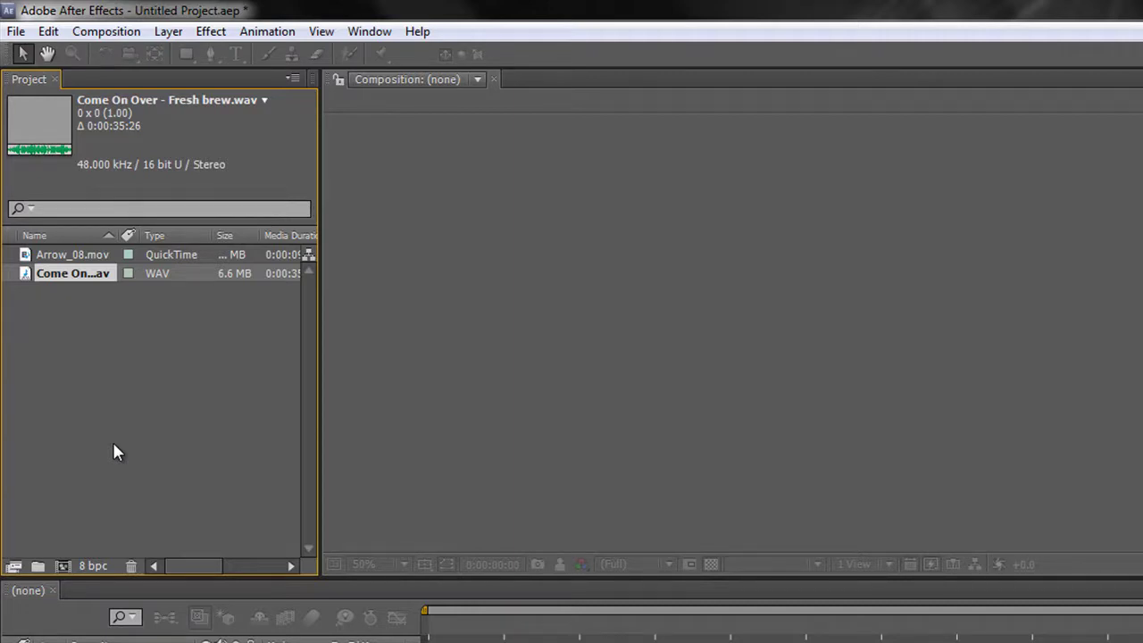
- Open the Import File dialog on Lesson 1 and try selecting Arrow_08 through Welcome text
click(113, 444)
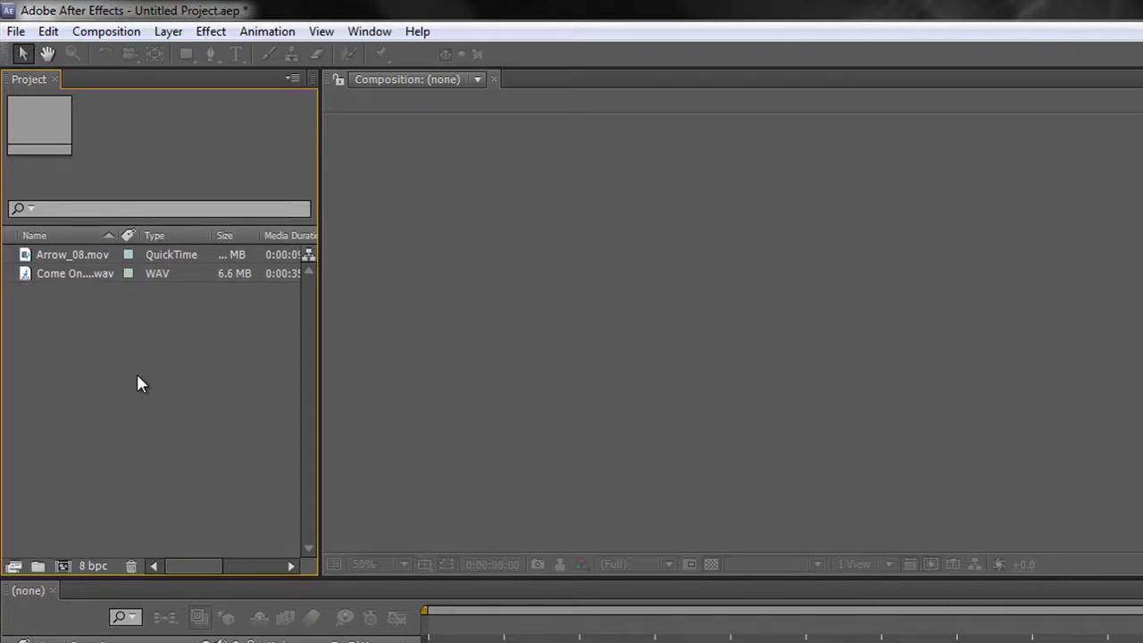
double_click(135, 435)
drag(480, 67, 824, 68)
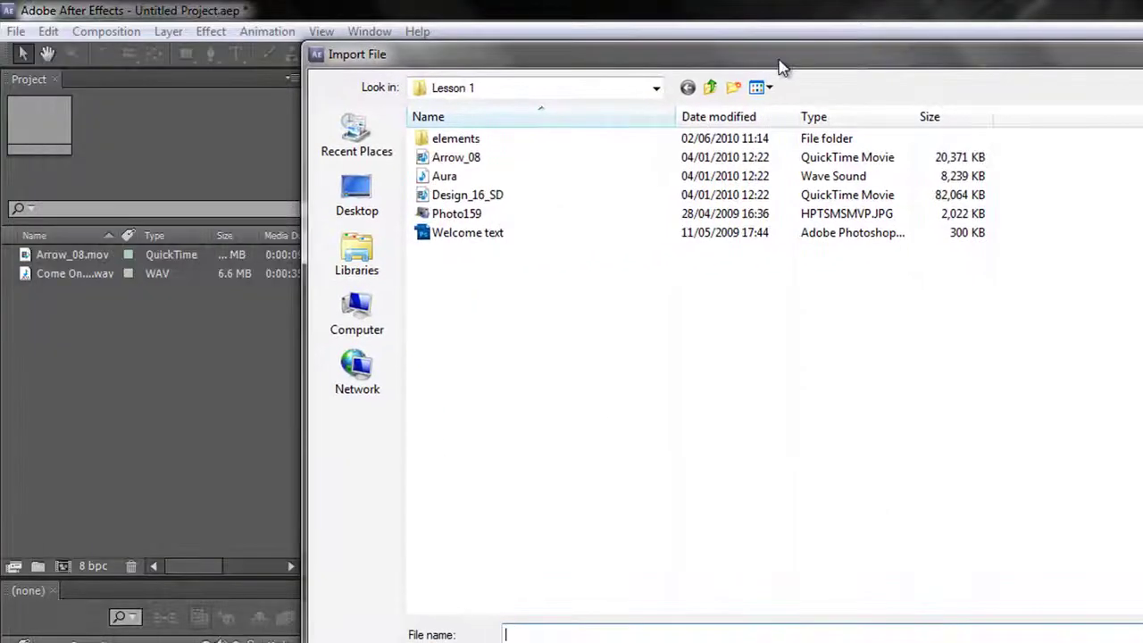
click(442, 158)
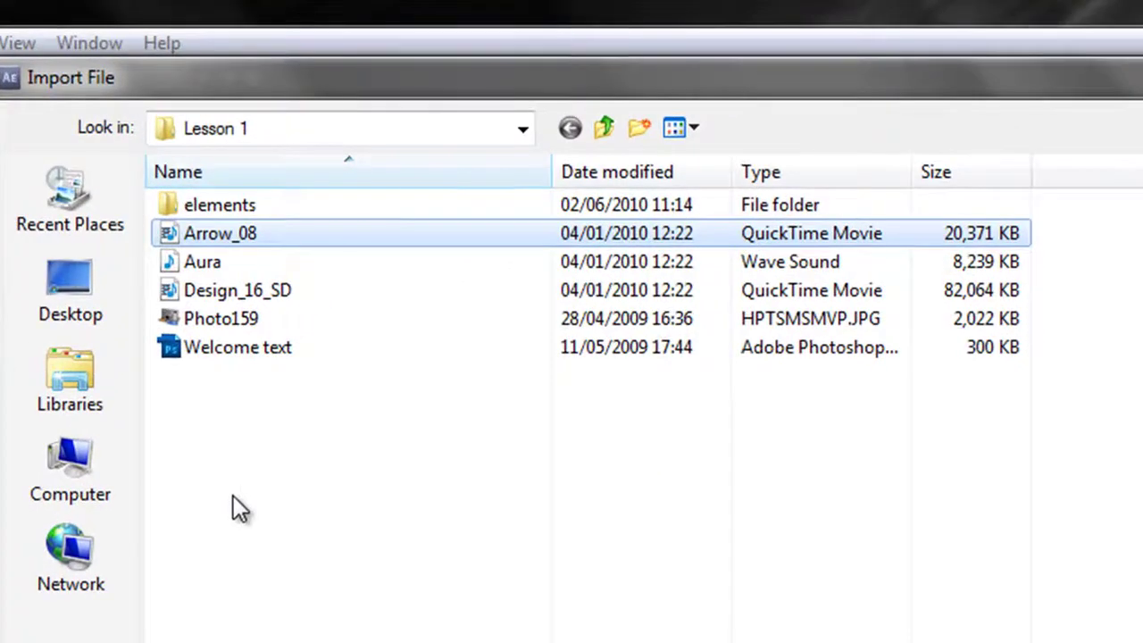
shift+click(204, 350)
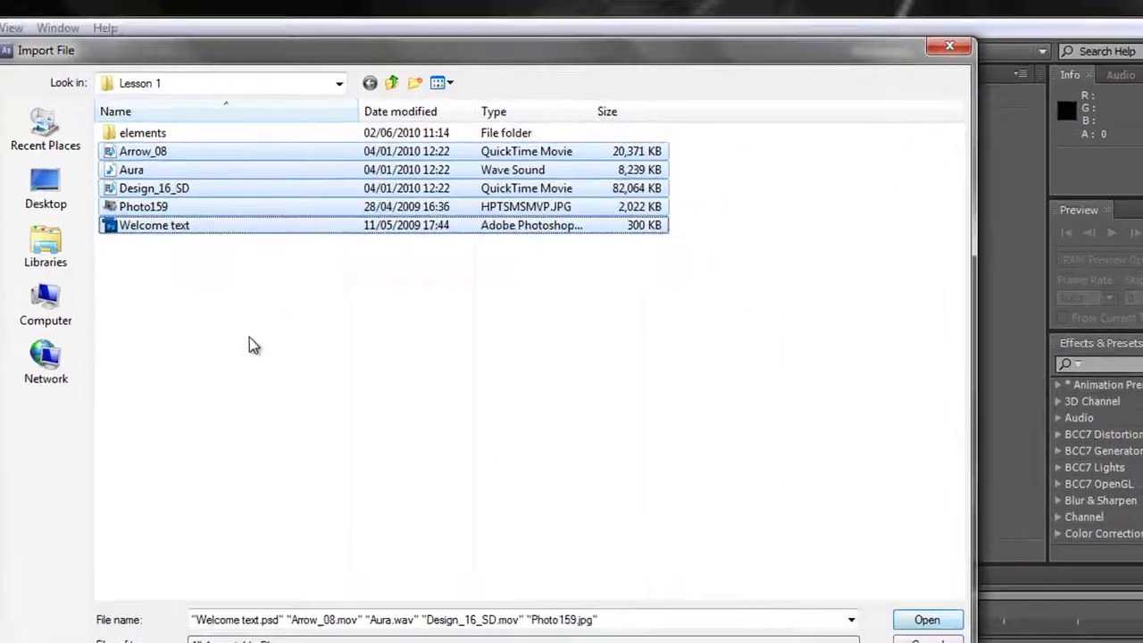
click(180, 225)
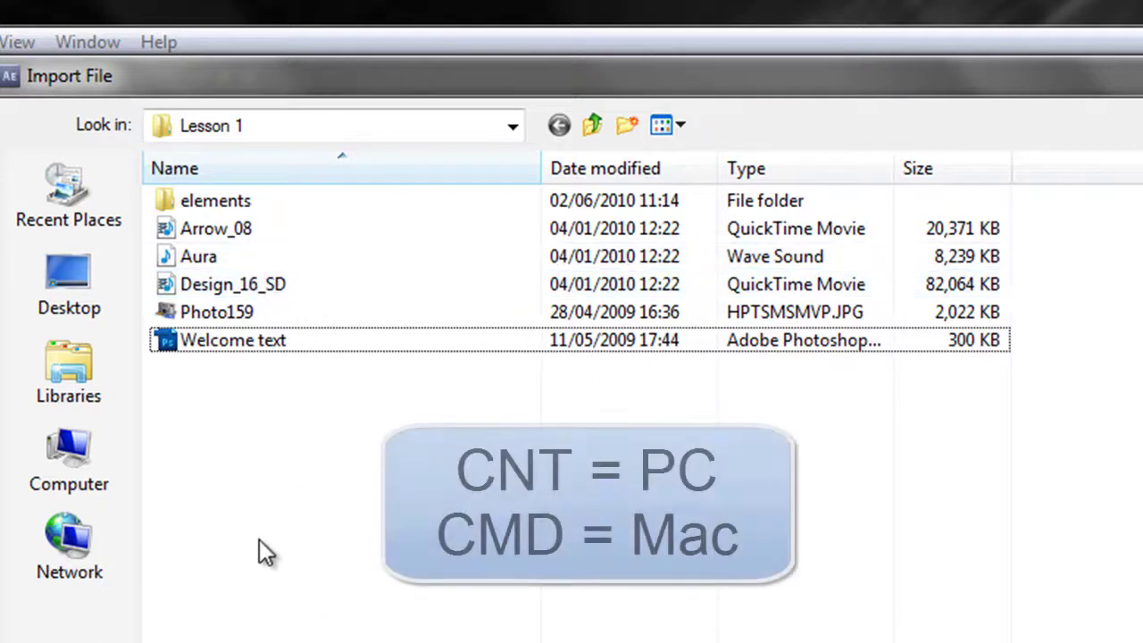
- Practise multi-file and range selections among Arrow_08, Design_16_SD and Welcome text, then clear them
ctrl+click(227, 230)
ctrl+click(229, 285)
ctrl+click(209, 340)
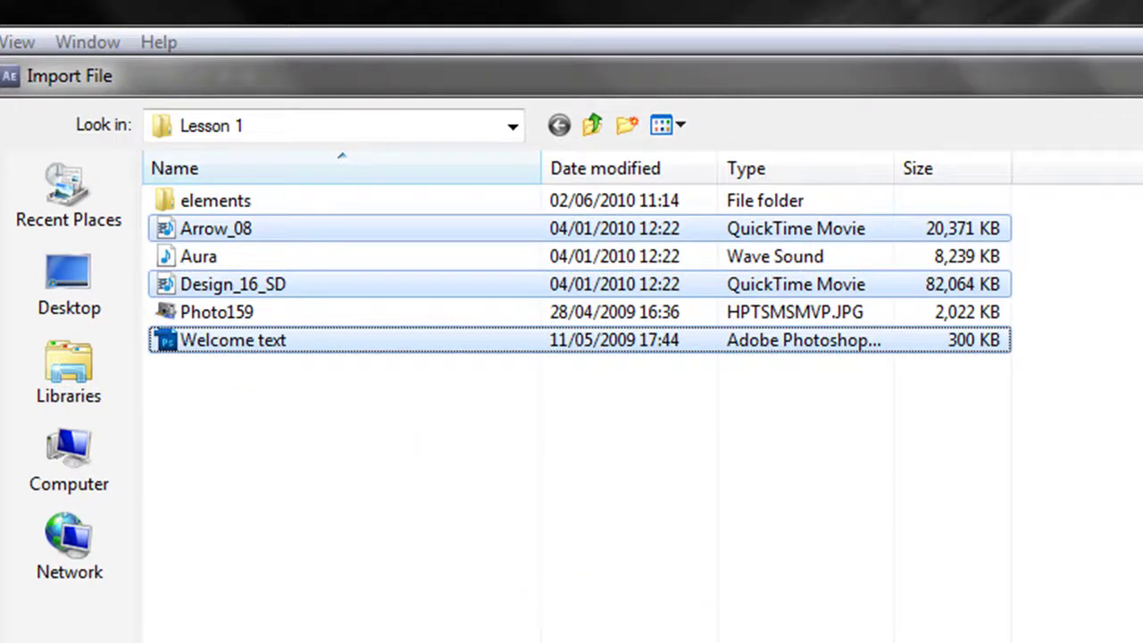
click(287, 572)
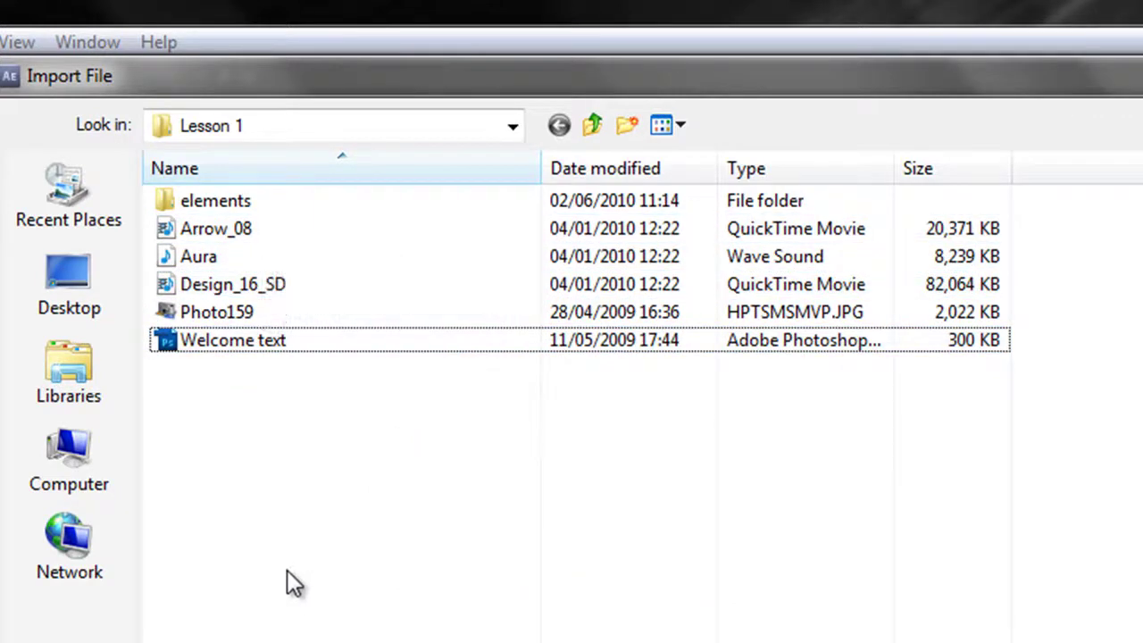
click(211, 231)
shift+click(196, 338)
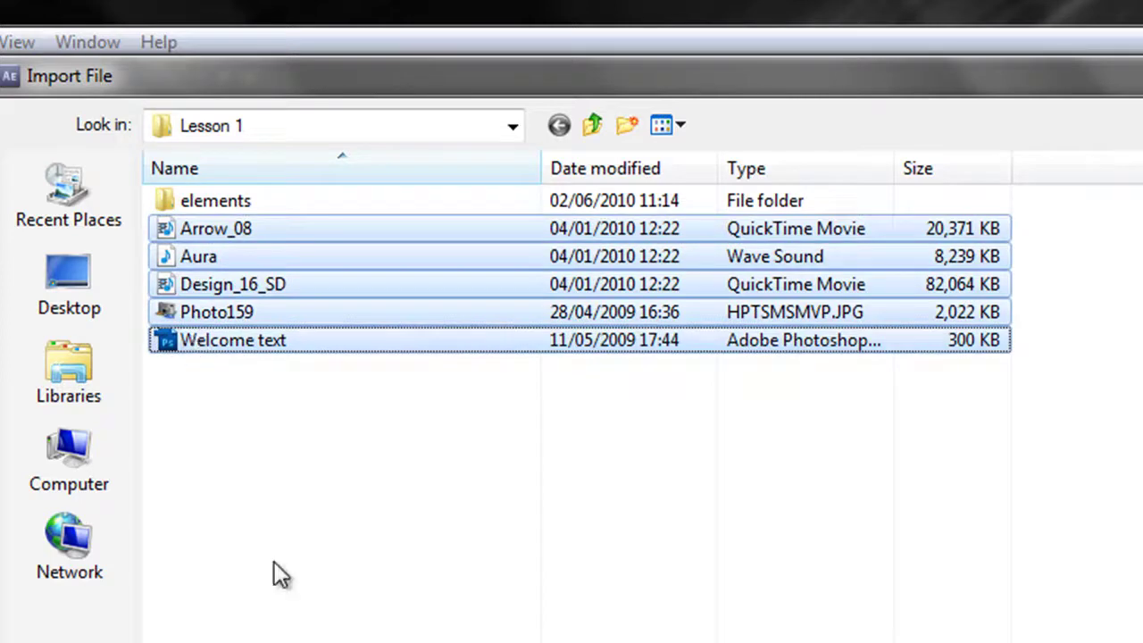
click(224, 504)
click(197, 337)
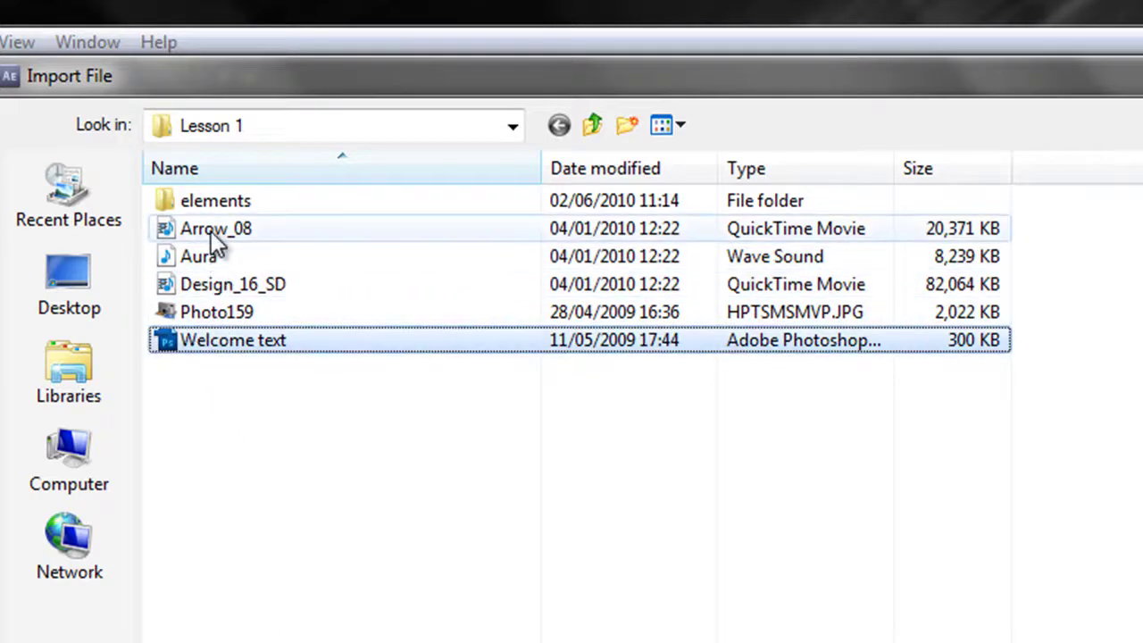
shift+click(211, 230)
click(245, 541)
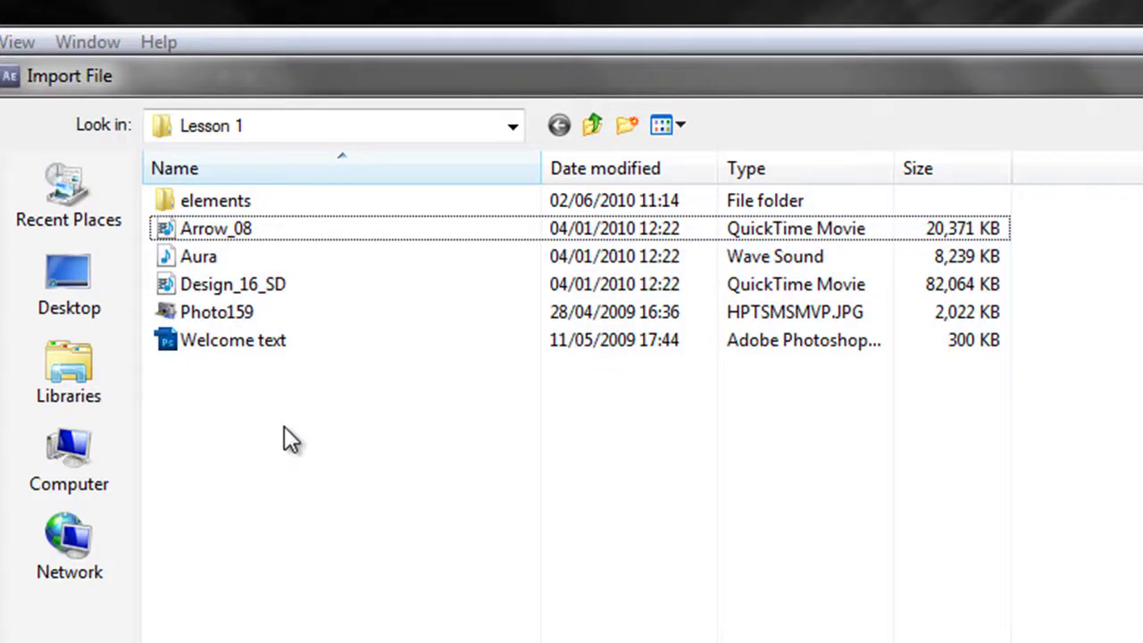
- Select Arrow_08, Design_16_SD and Welcome text together as the files to import
click(207, 229)
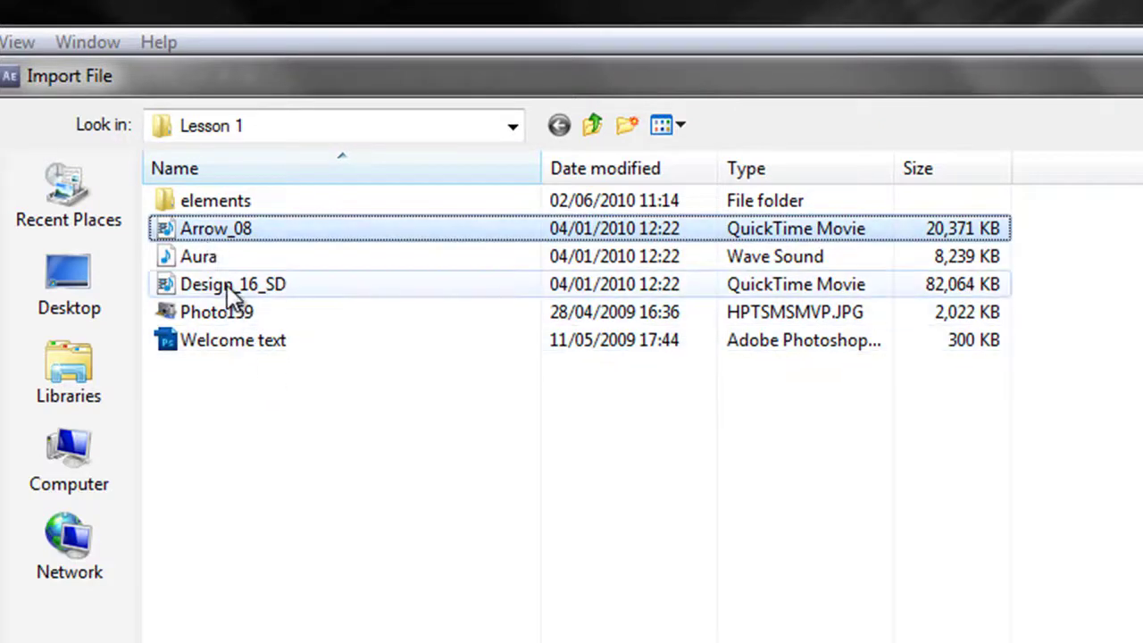
ctrl+click(228, 286)
ctrl+click(229, 338)
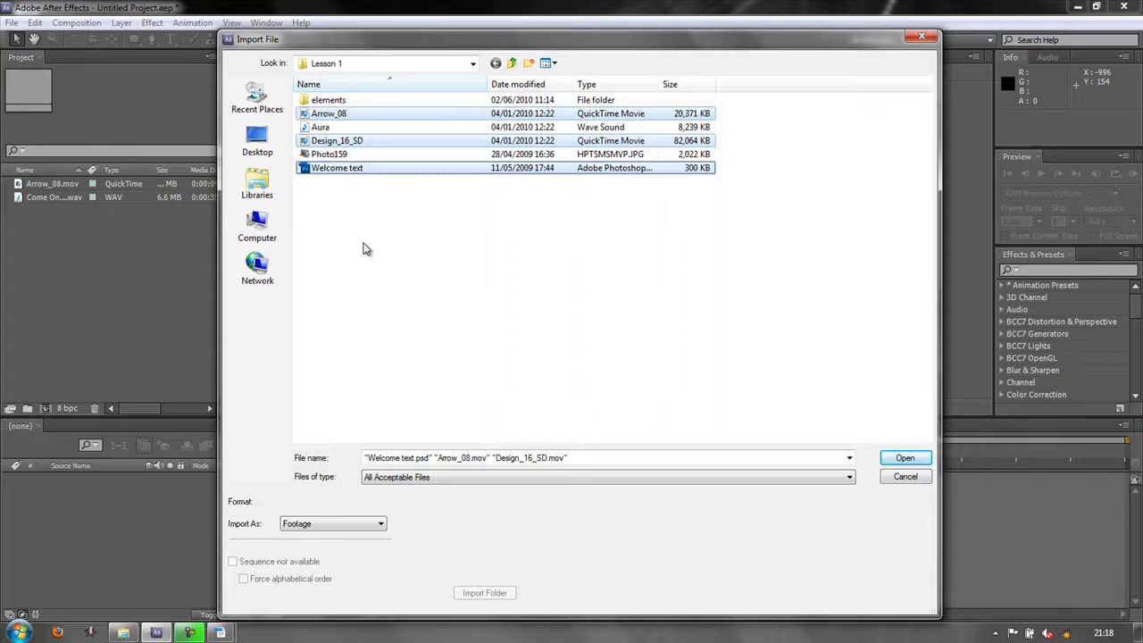
- Cancel the Import File dialog without importing anything, then show the File menu
click(903, 476)
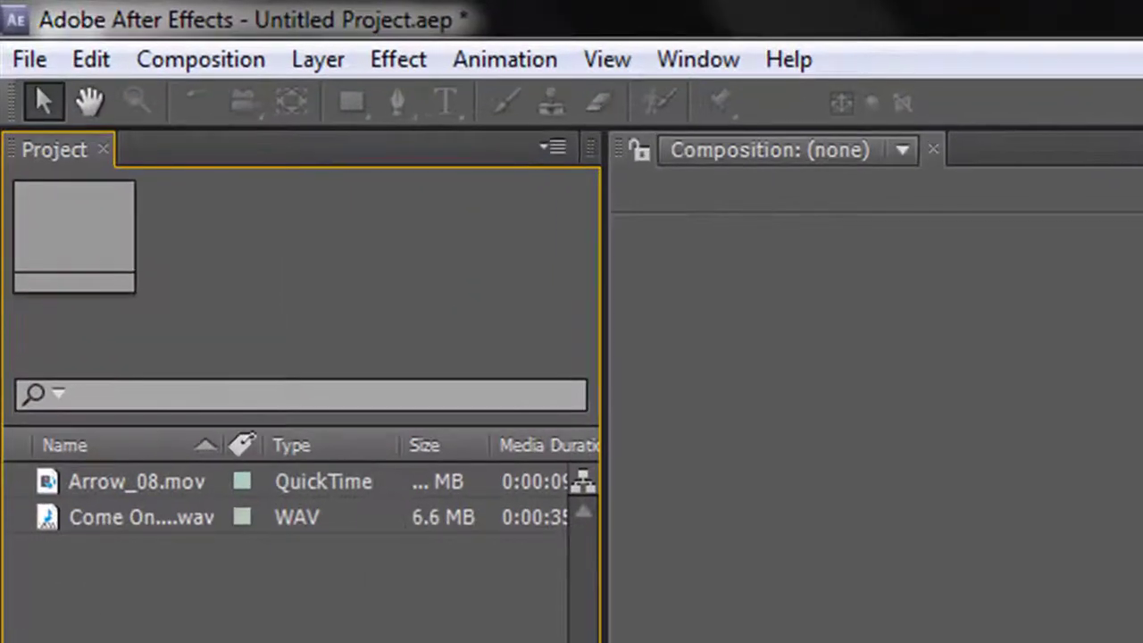
click(30, 57)
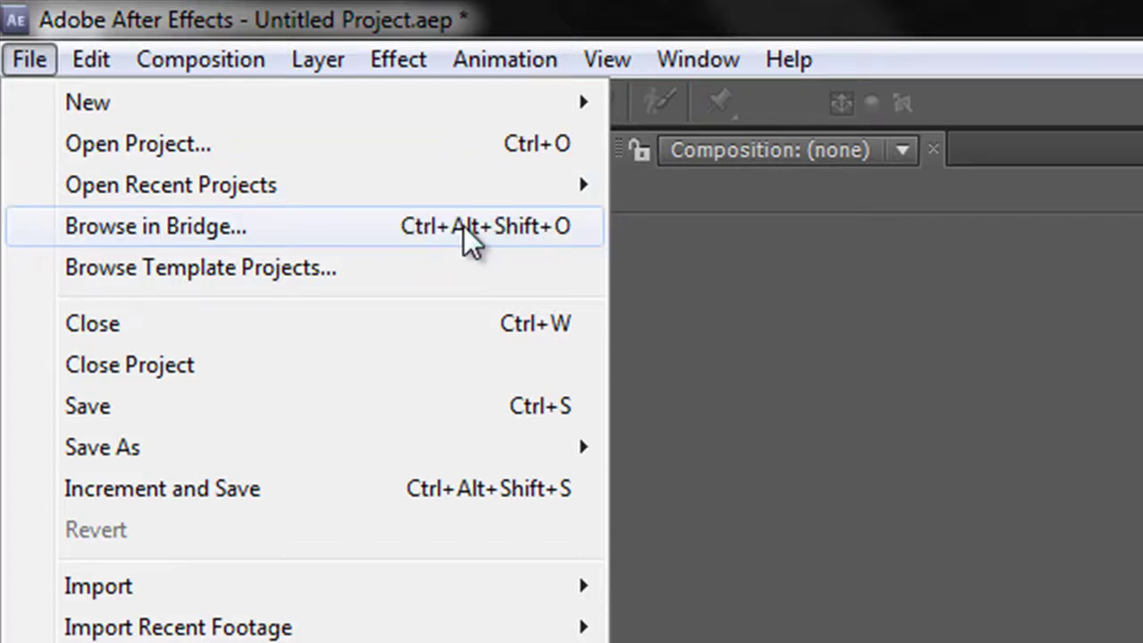
- In Bridge's Seahouses_Start folder, preview 3D sea.mpeg, then pick kids playing in surf.mpeg for import
click(206, 228)
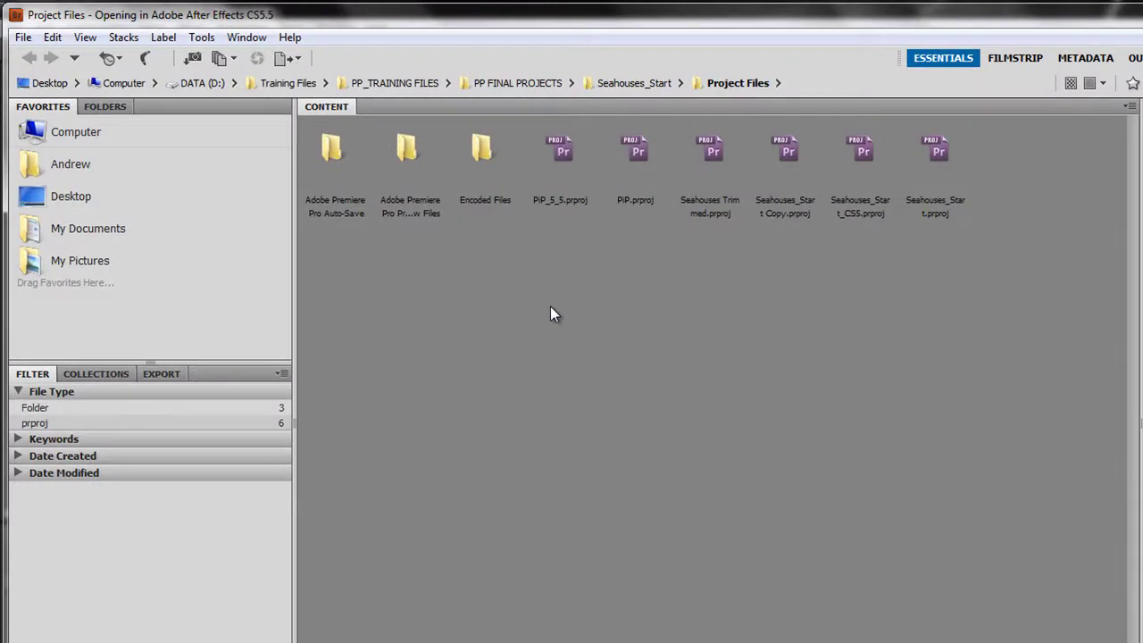
click(630, 83)
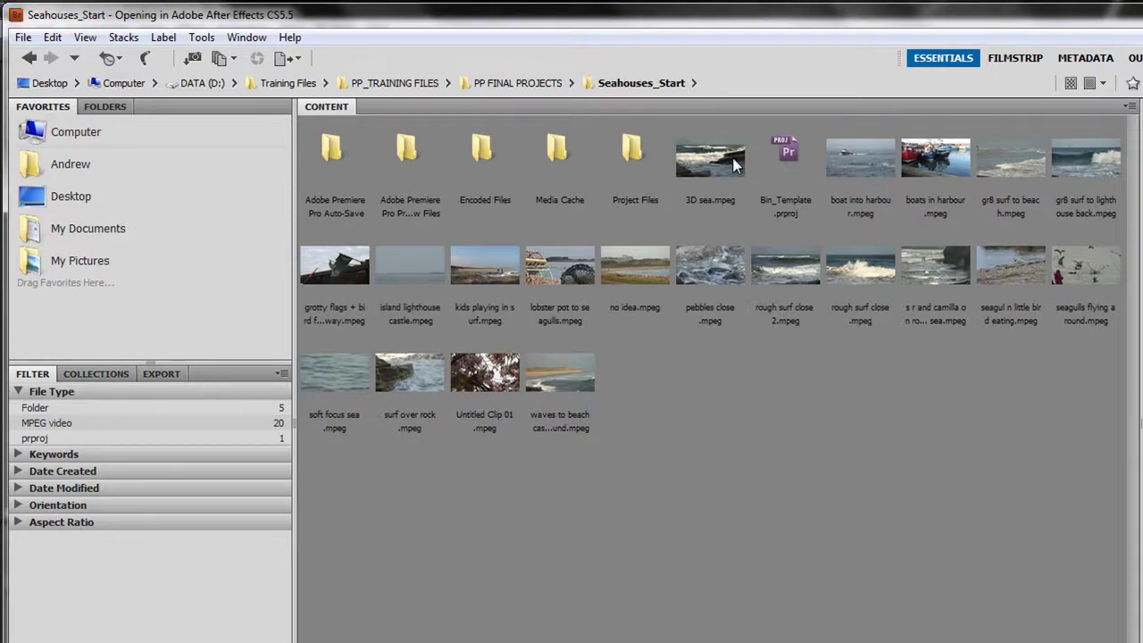
click(704, 162)
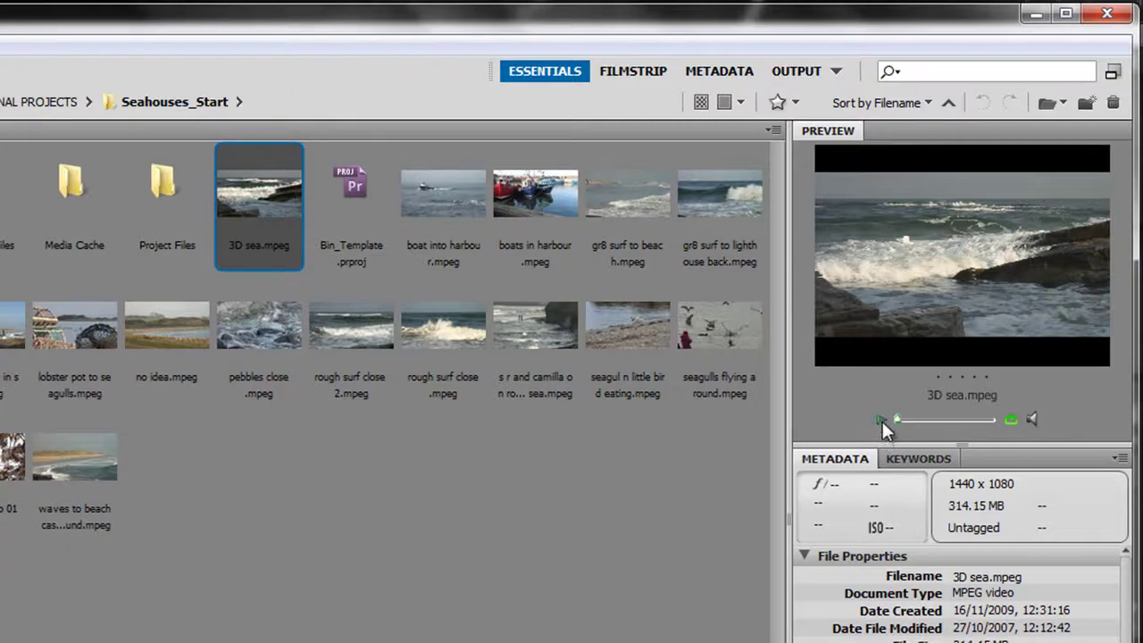
click(881, 420)
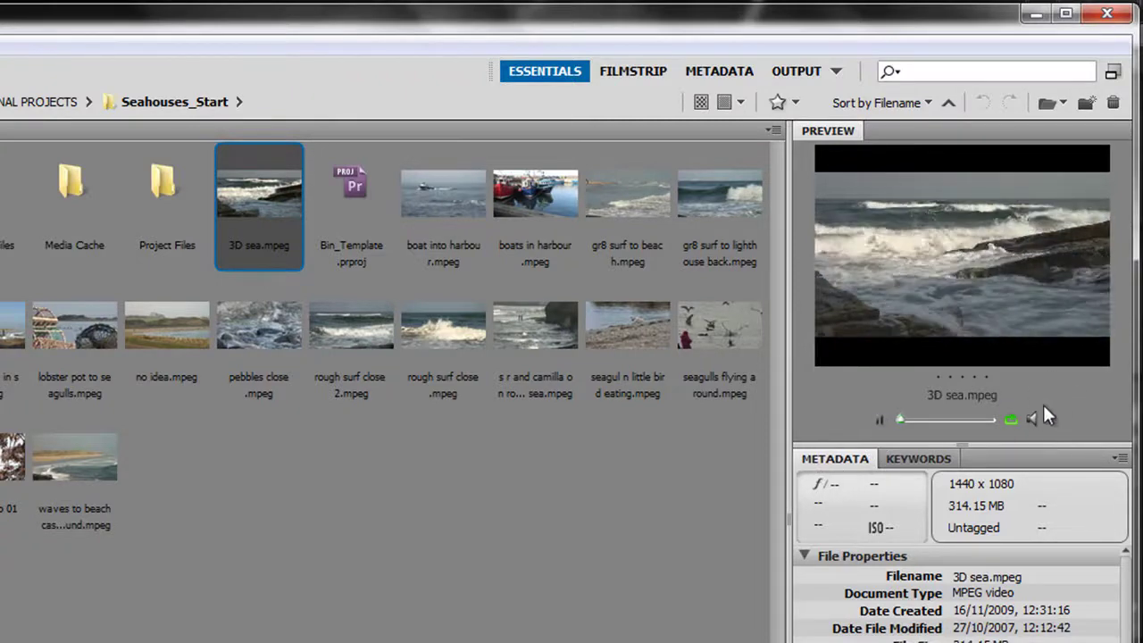
click(880, 419)
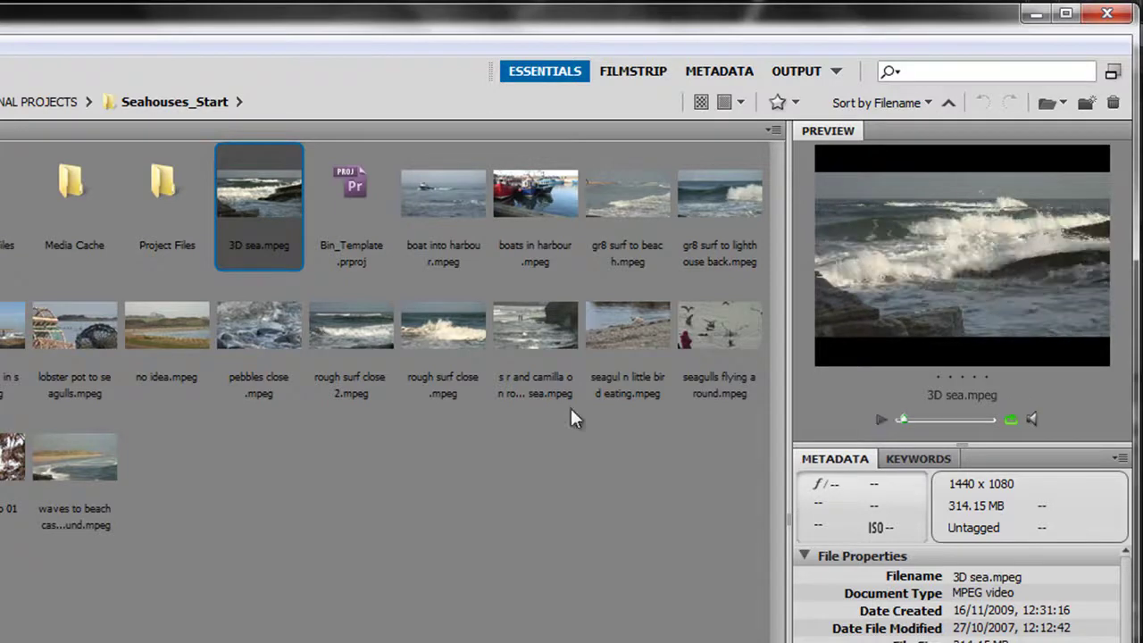
click(91, 330)
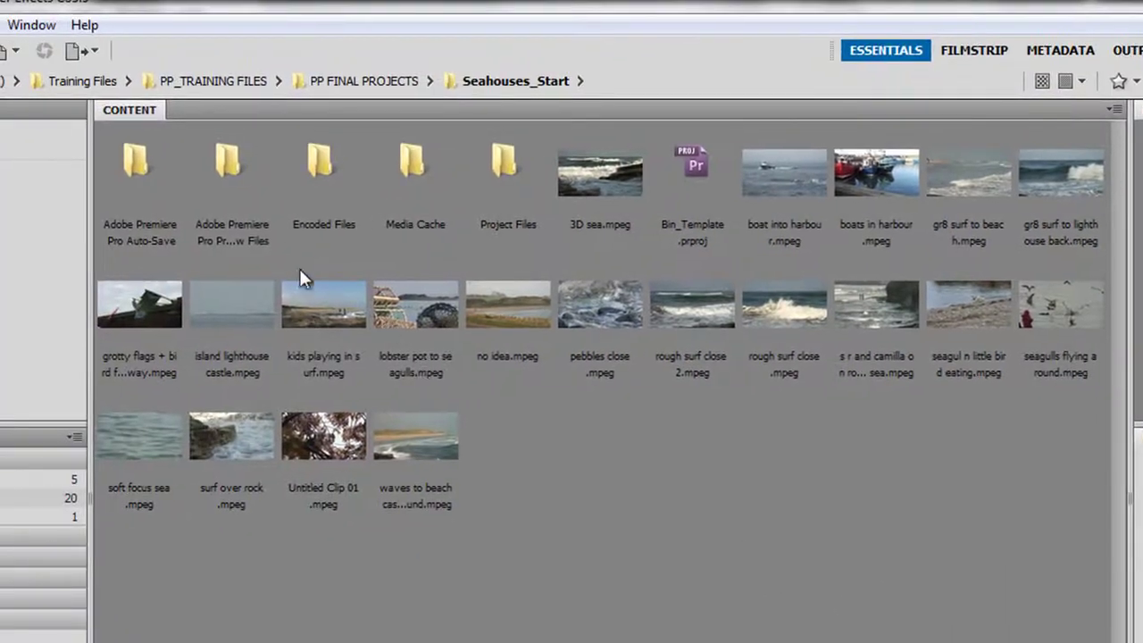
click(316, 289)
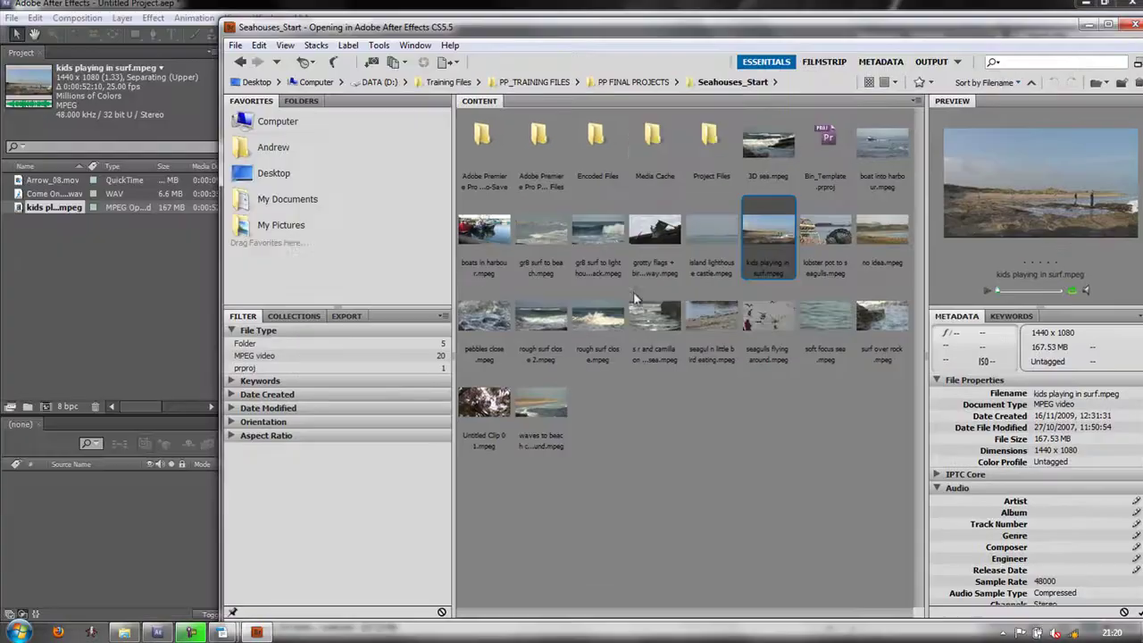
- Drag boats in harbour, rough surf close and grotty flags from Bridge into the Project panel, then minimize Bridge
click(540, 232)
click(493, 235)
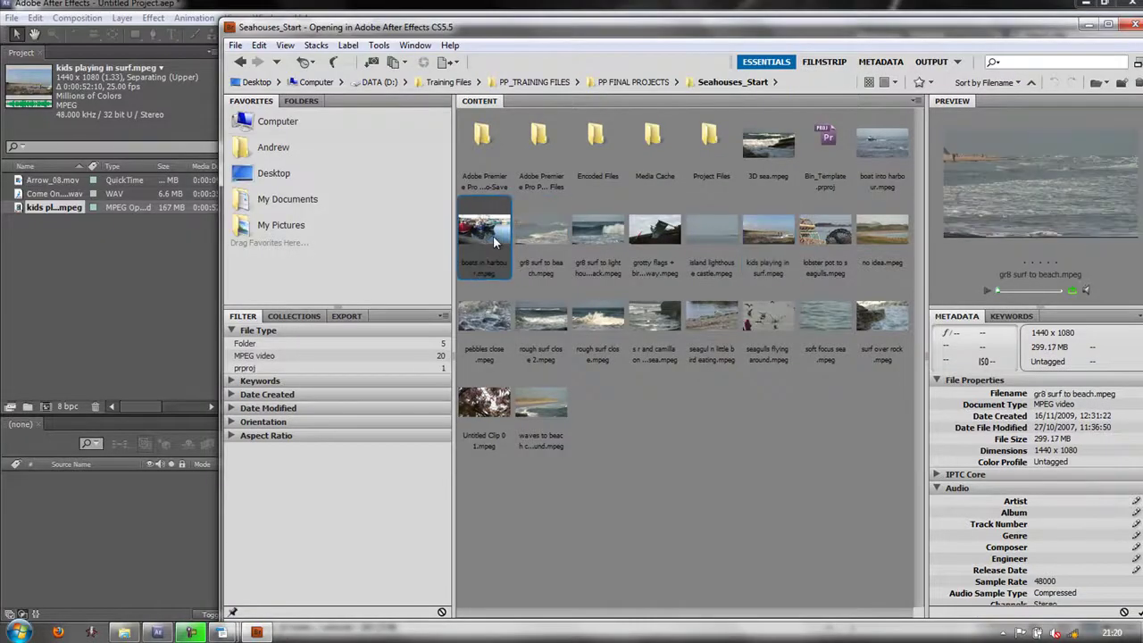
ctrl+click(588, 319)
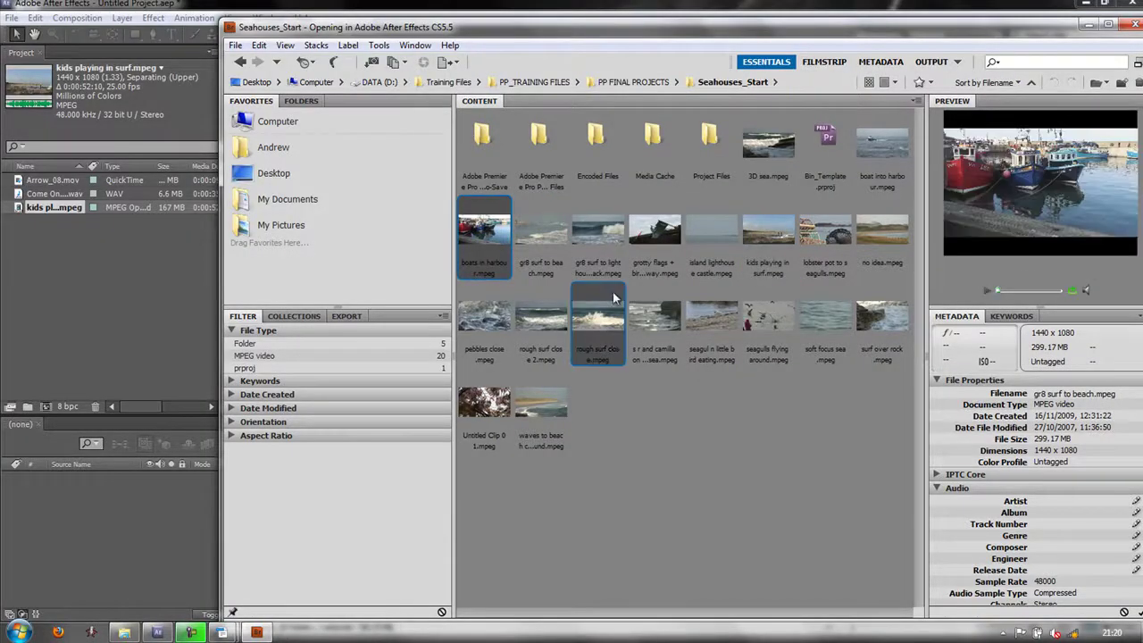
ctrl+click(654, 232)
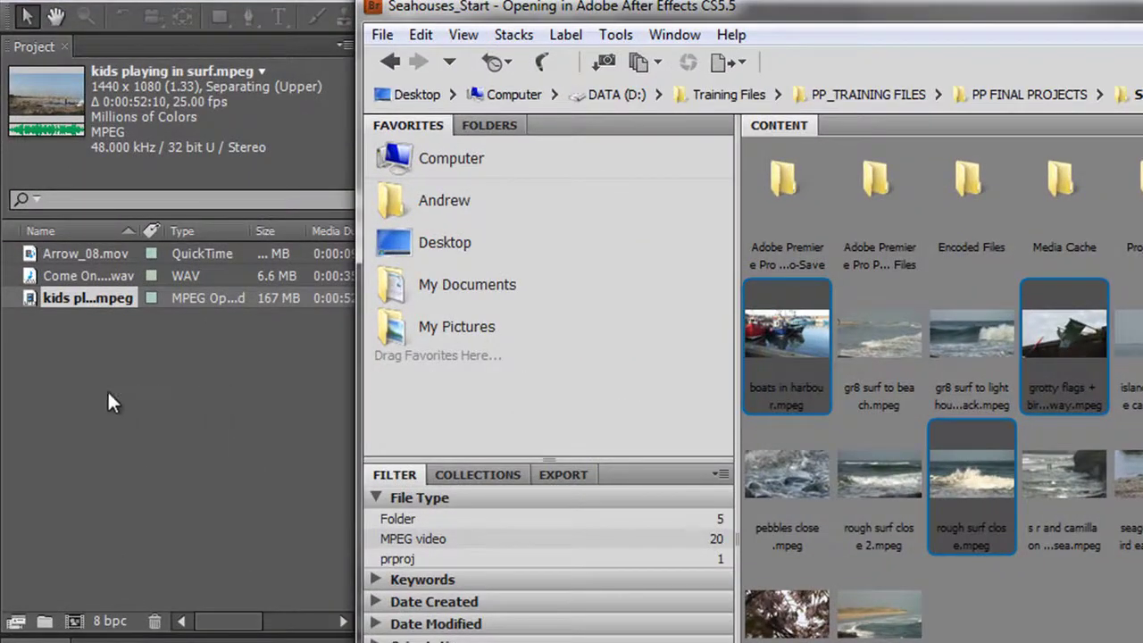
drag(107, 401, 152, 440)
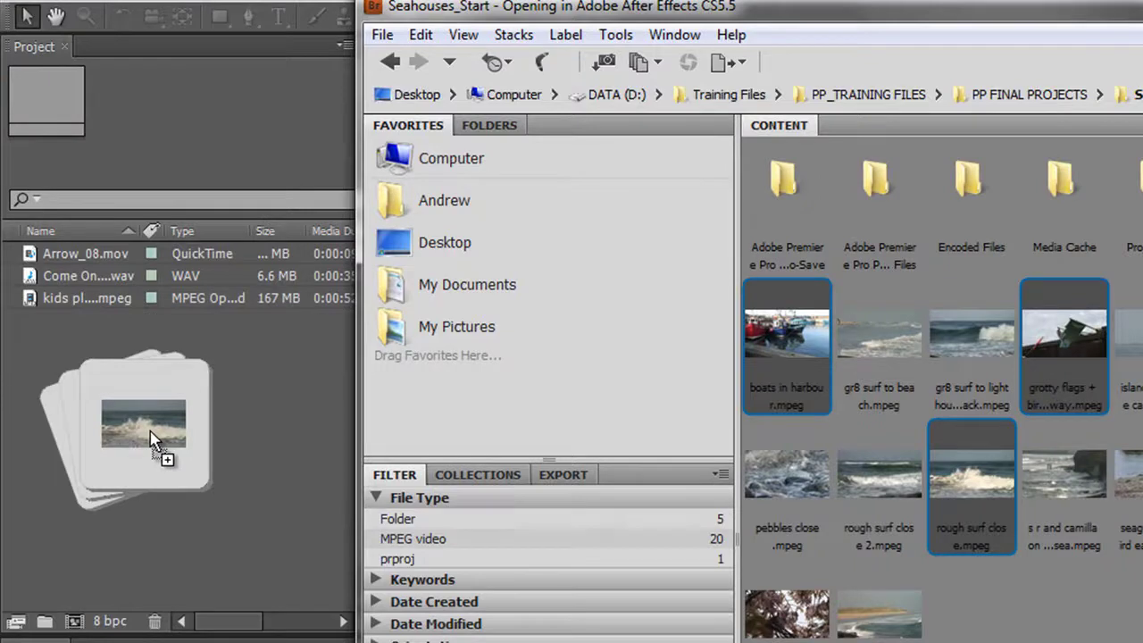
drag(152, 439, 152, 437)
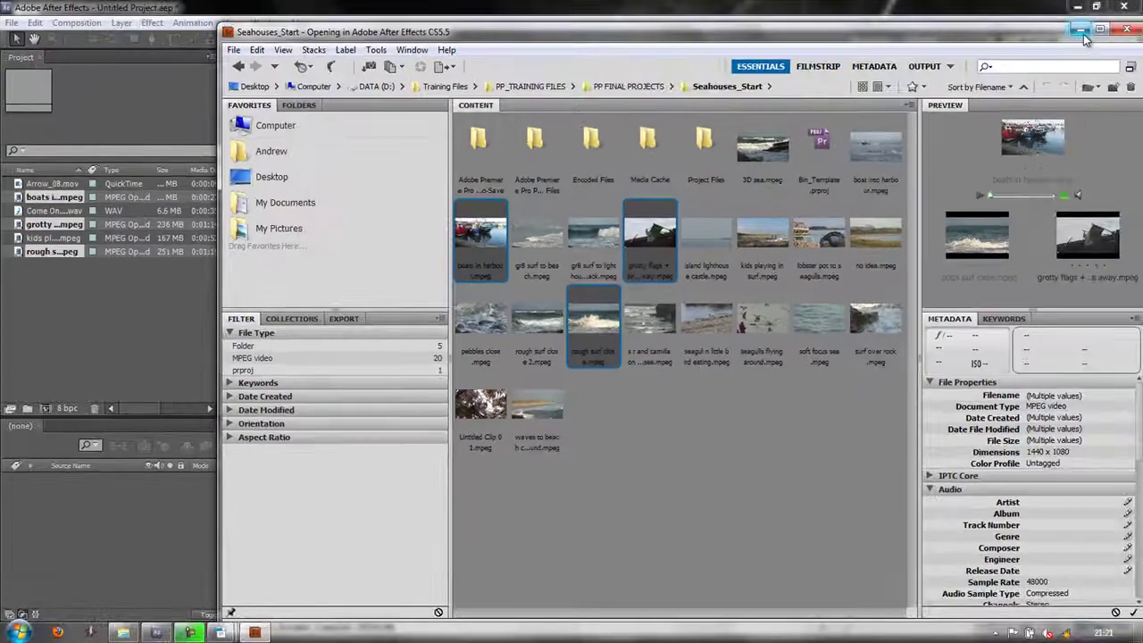
click(1080, 32)
click(90, 330)
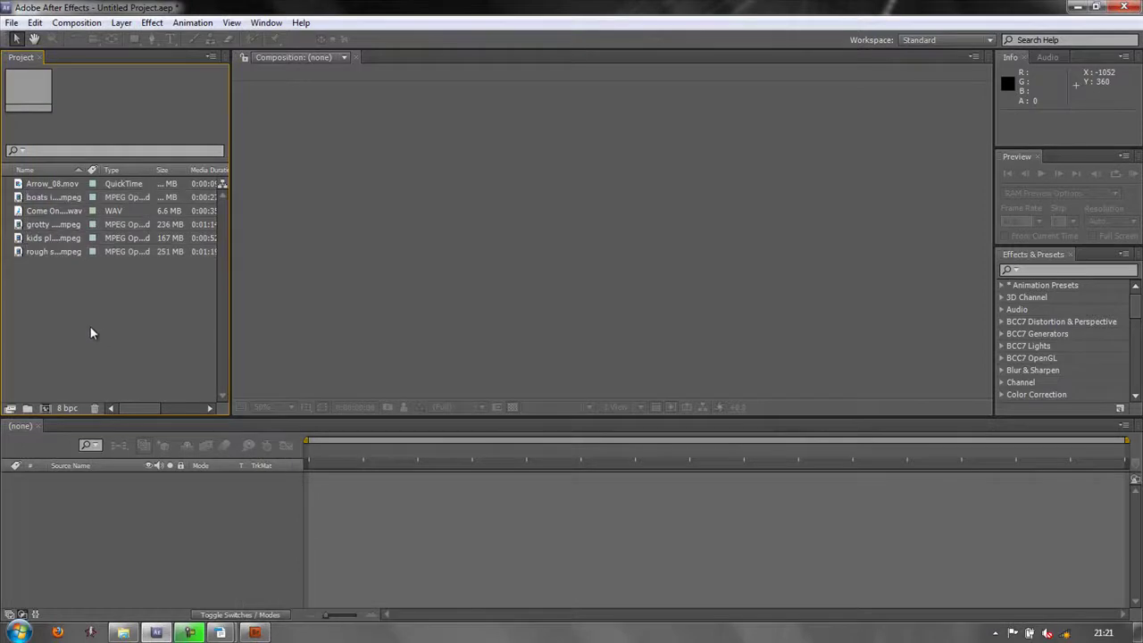